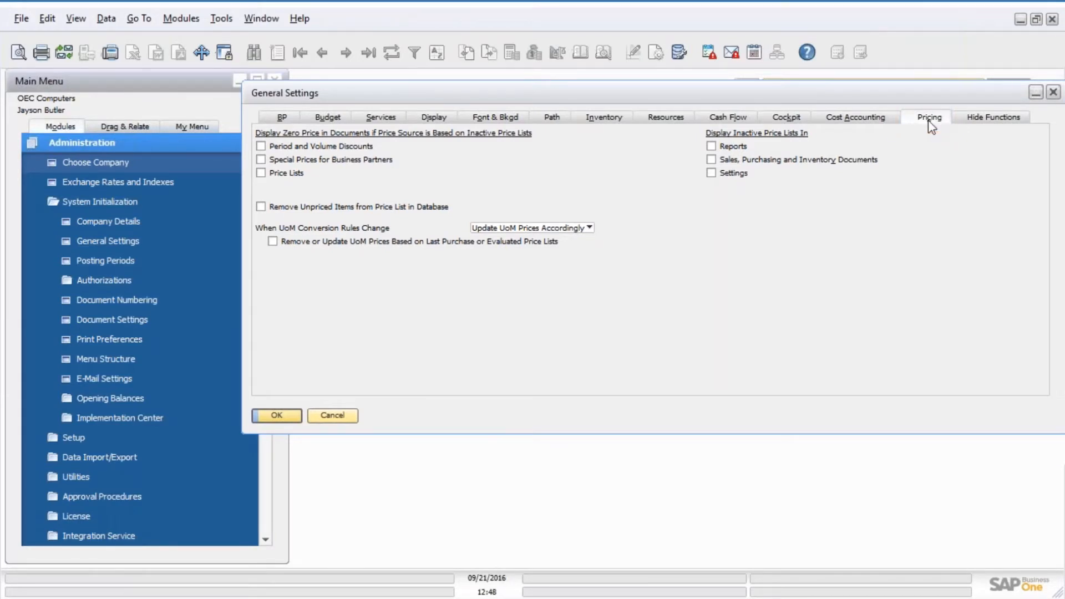
Examine the pricing options in General Settings, including the Inventory tab.
left_click(260, 207)
left_click(261, 208)
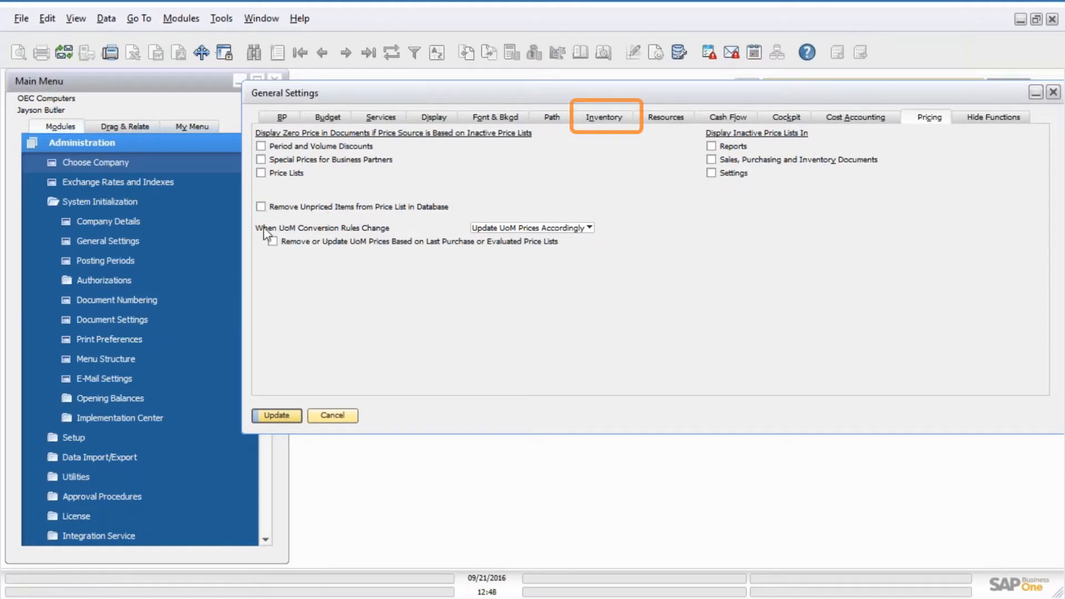
left_click(597, 117)
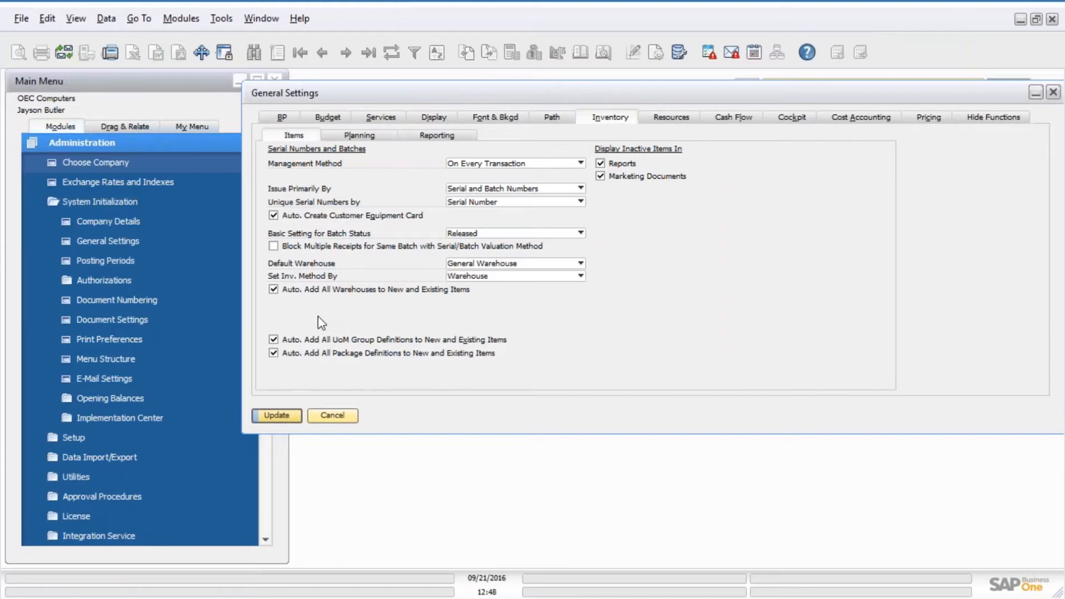
left_click(936, 121)
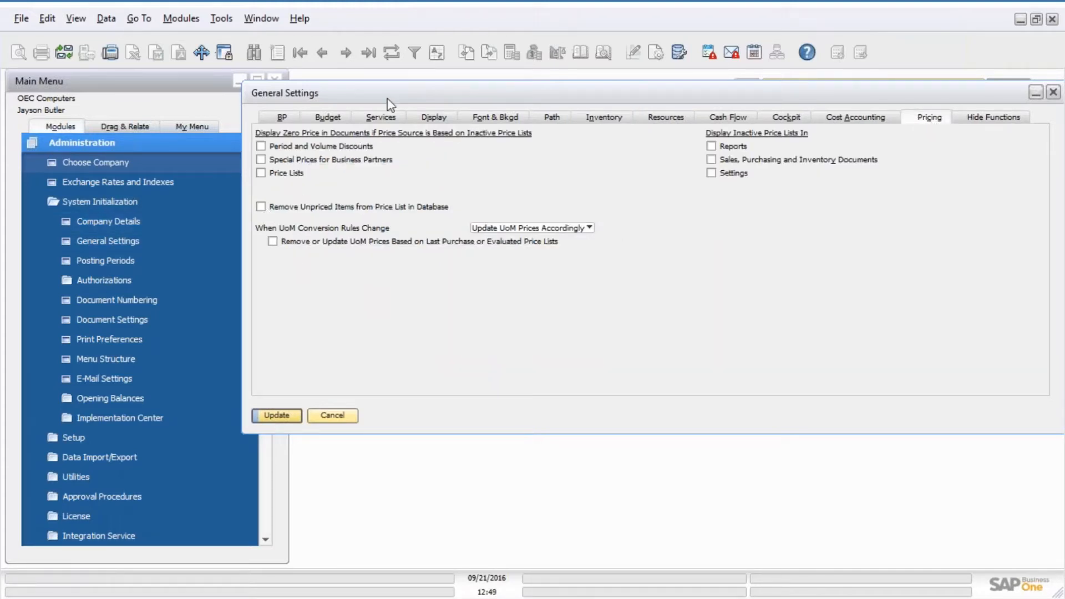
left_click_drag(390, 103, 407, 94)
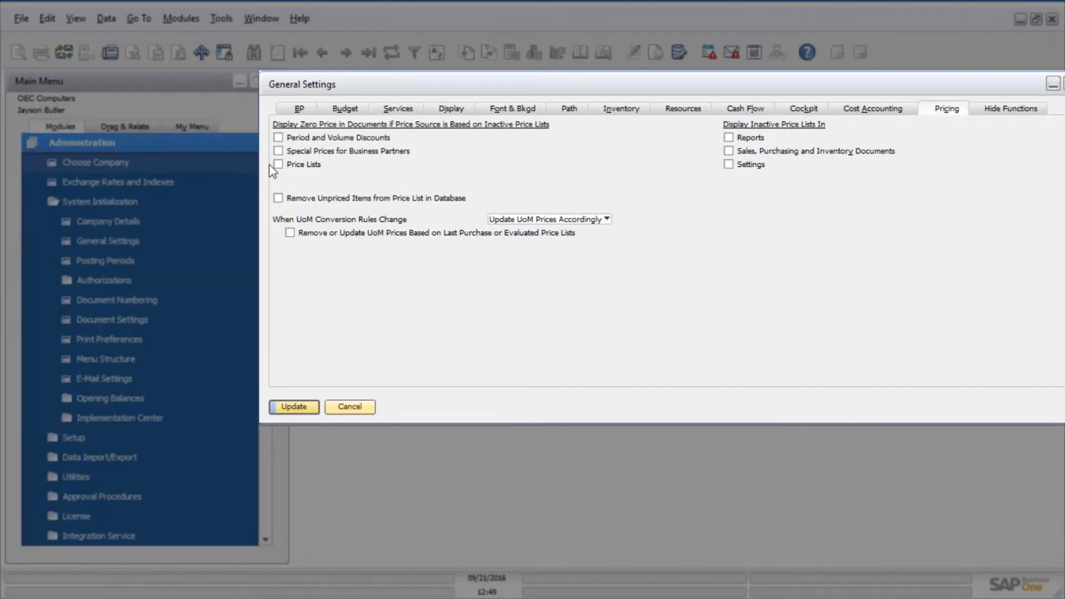
Open the Discount Purchase Price list from the Inventory module's Price Lists.
left_click(135, 137)
left_click(136, 138)
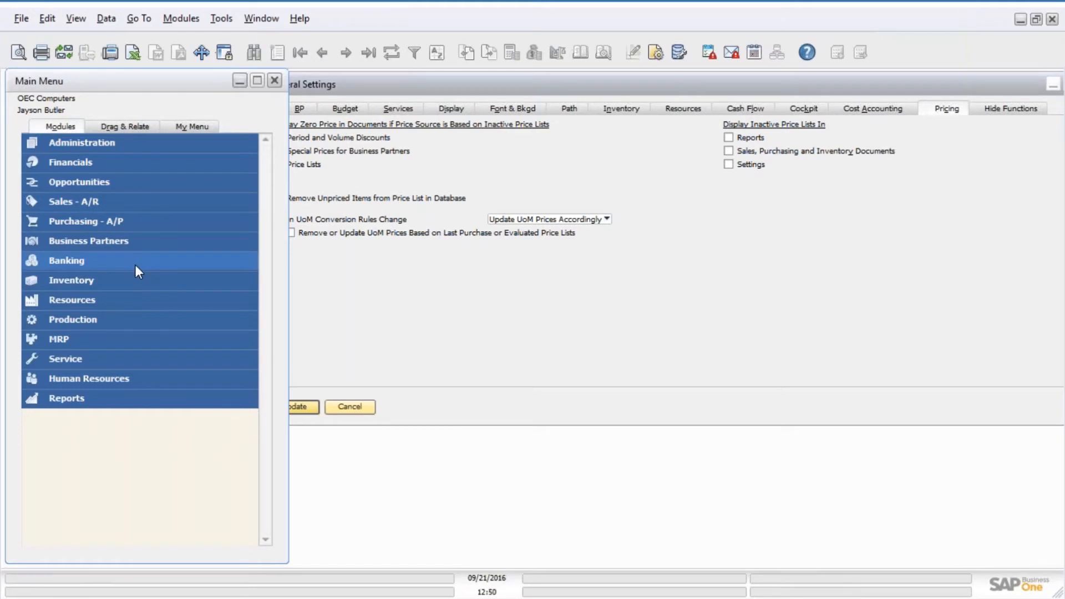
left_click(102, 287)
left_click(113, 417)
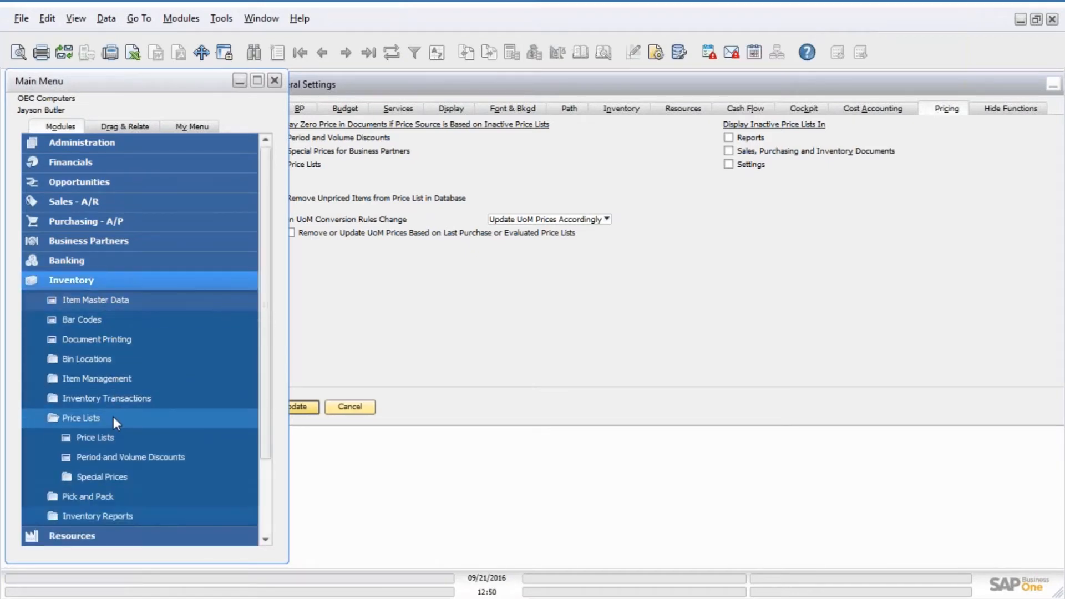
left_click(108, 438)
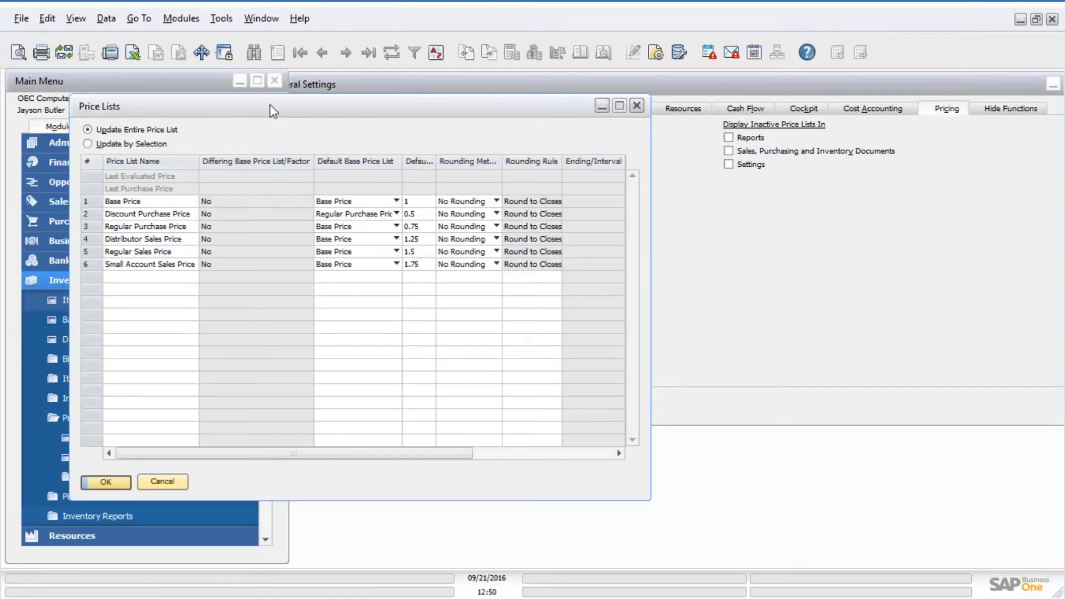
left_click(89, 213)
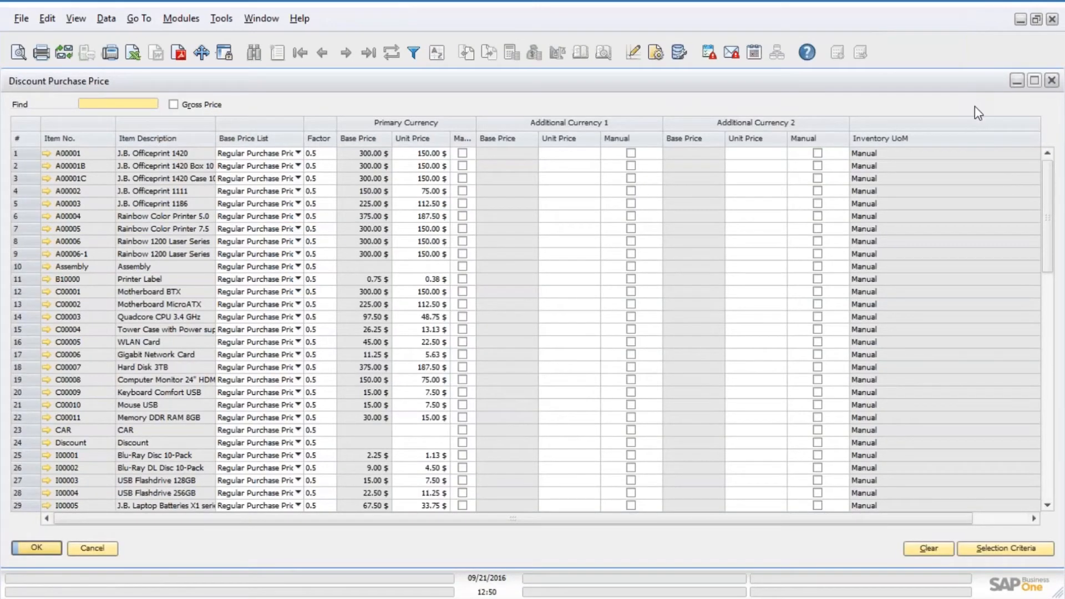
Rearrange the Discount Purchase Price and General Settings windows and update General Settings.
left_click_drag(1059, 469, 413, 361)
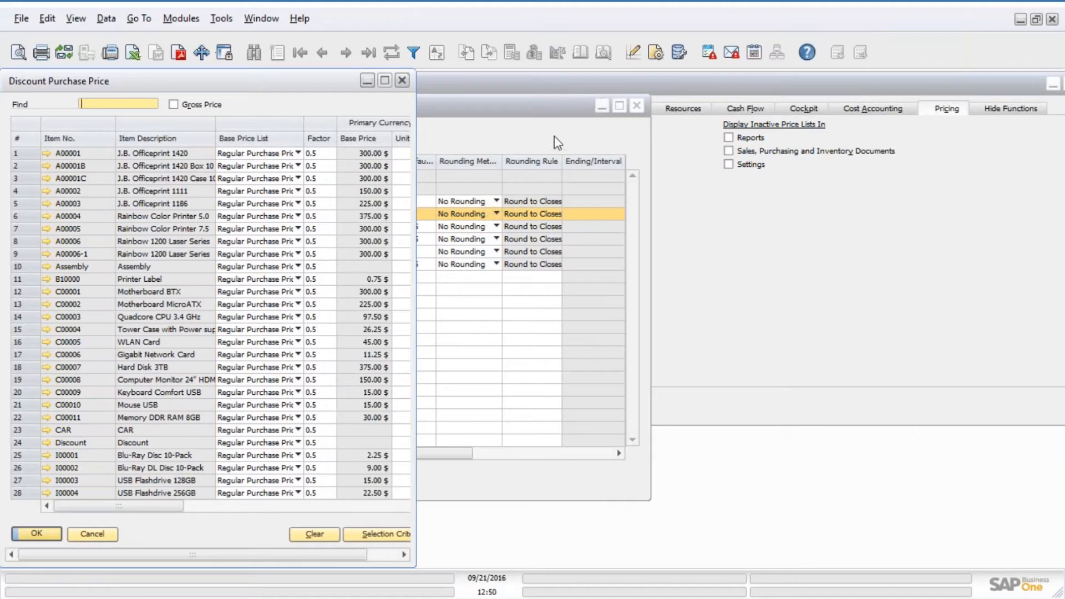
left_click_drag(307, 82, 724, 129)
left_click(669, 87)
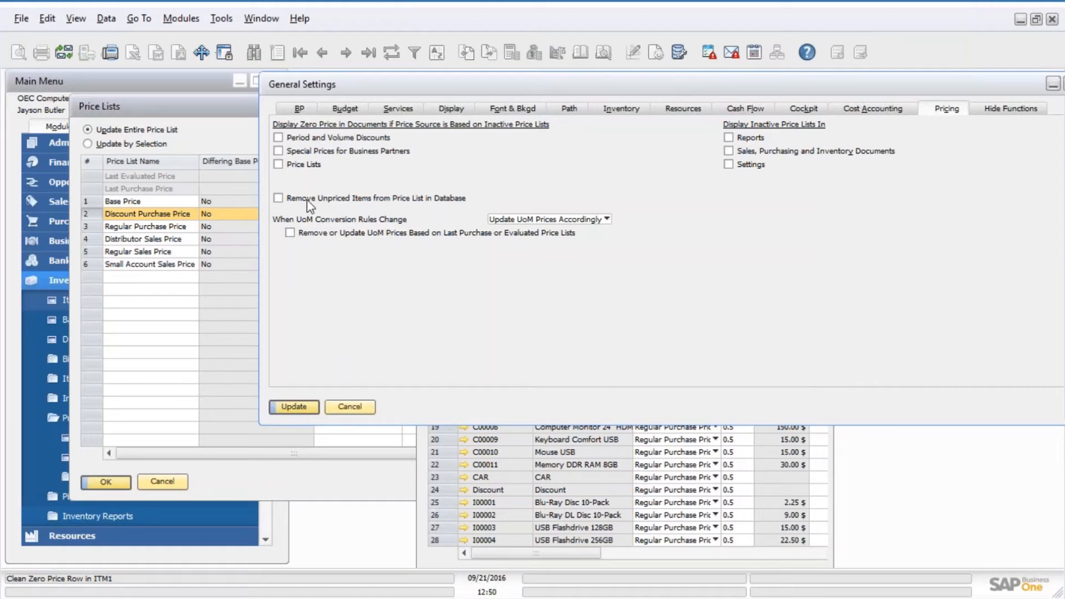
left_click(293, 406)
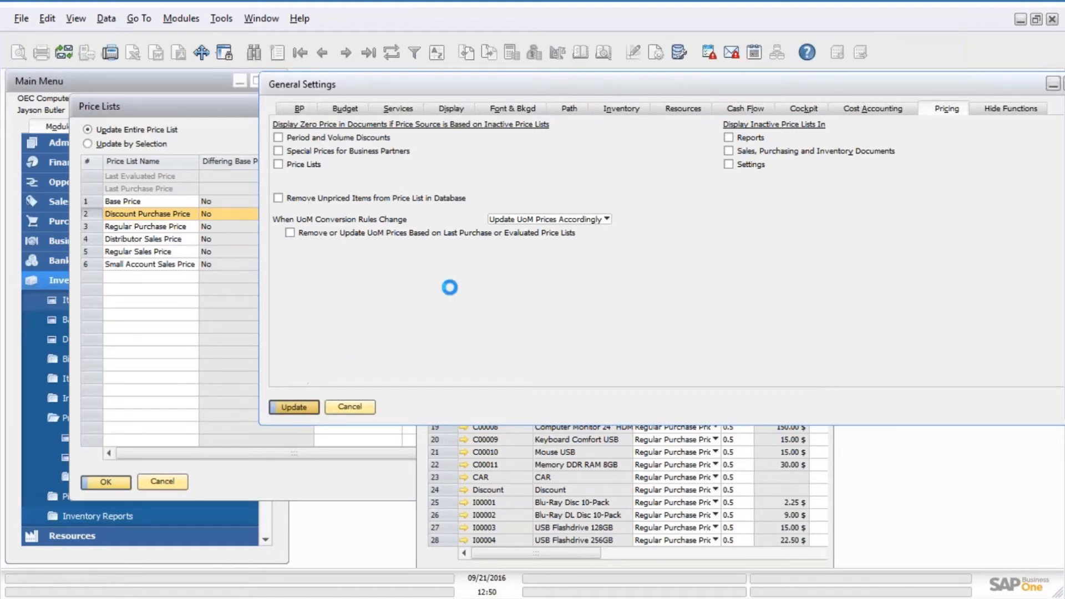
left_click_drag(520, 89, 280, 194)
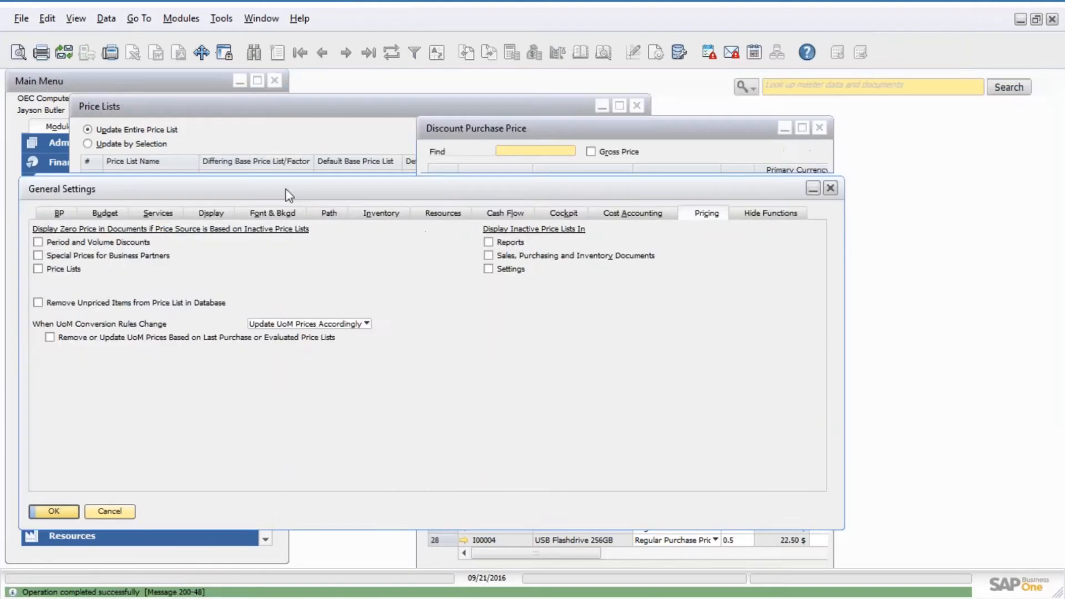
left_click(558, 125)
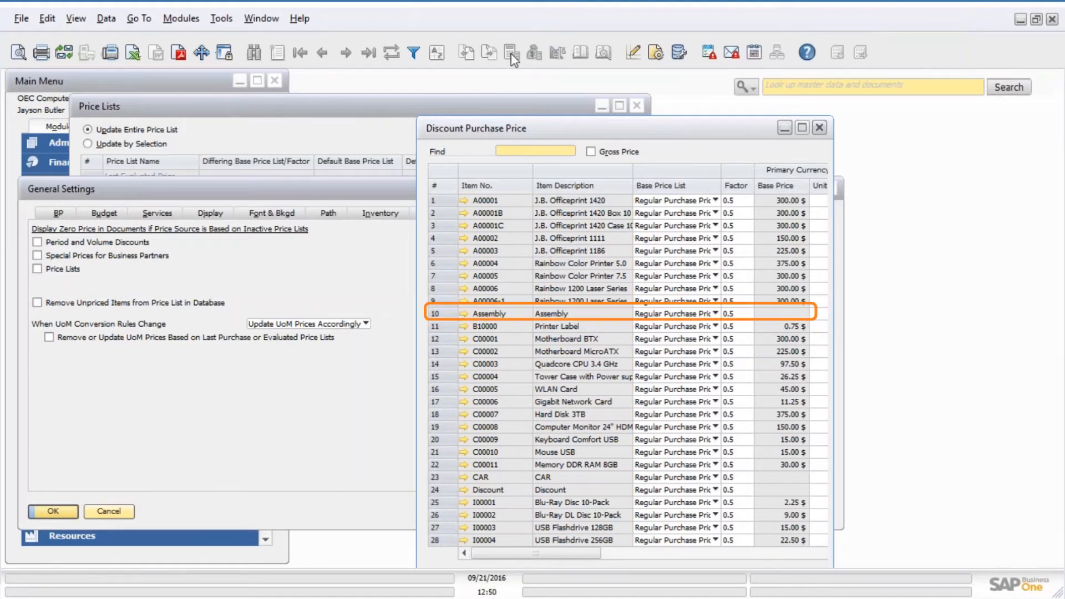
Run the Webinar query Prices from ITM1 for the Discount Purchase Price list, then close its results.
left_click(654, 53)
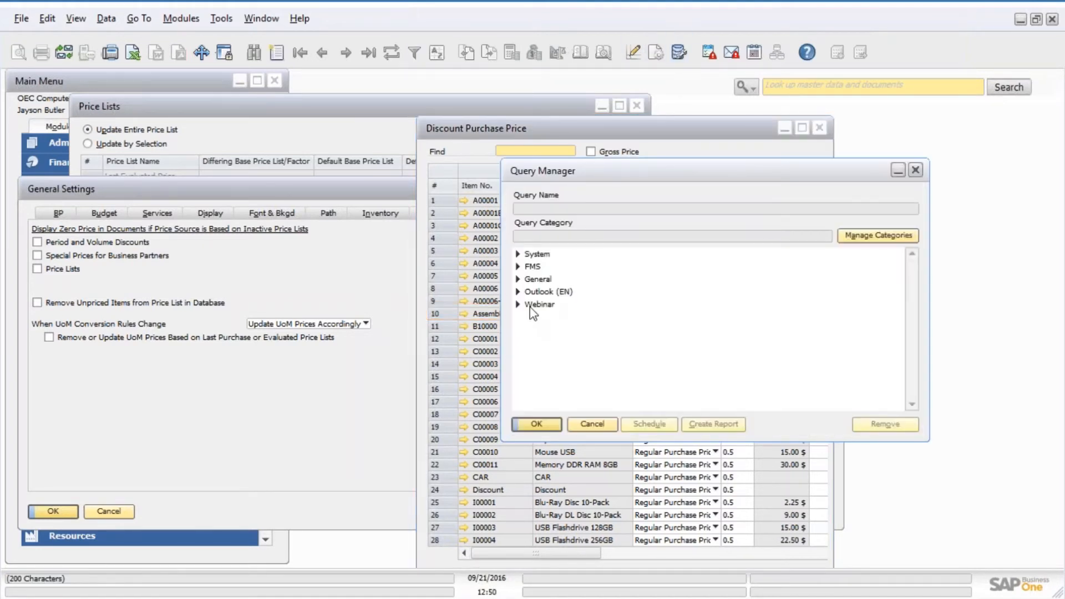
left_click(518, 305)
double_click(530, 328)
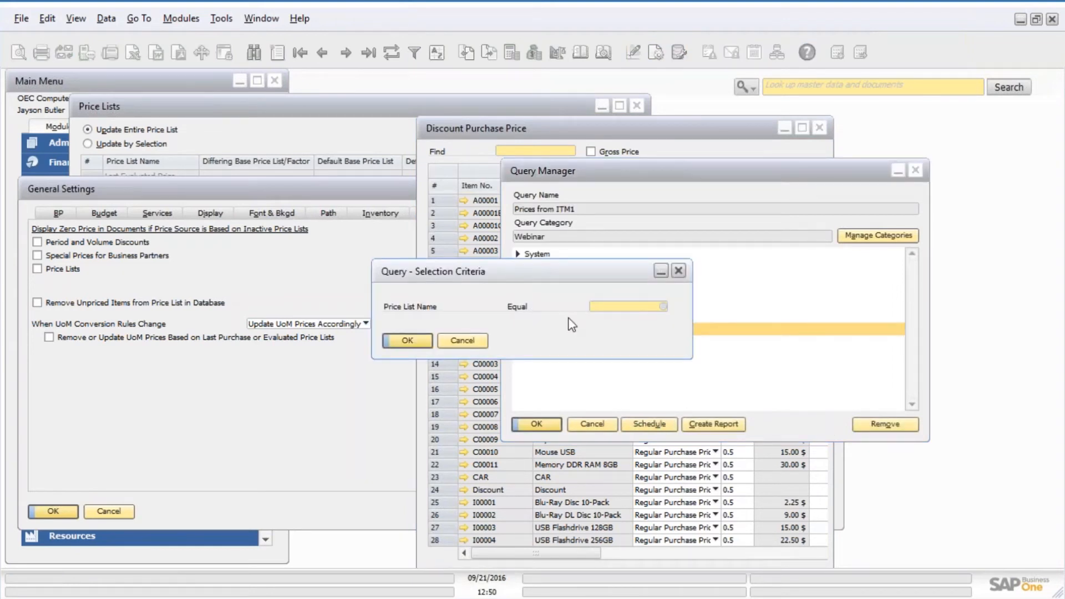
key("Tab")
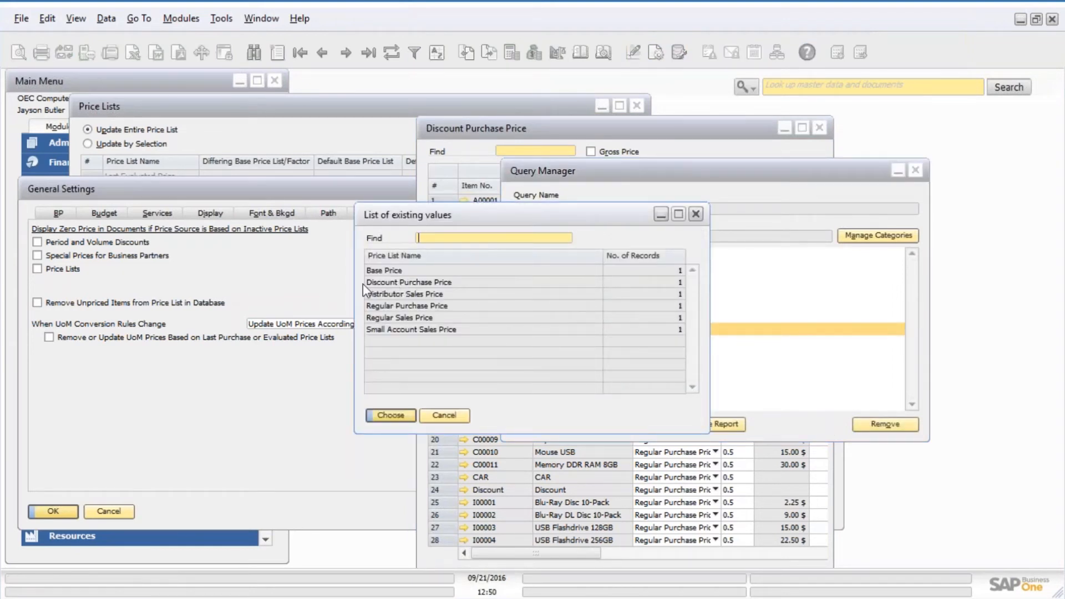
double_click(391, 283)
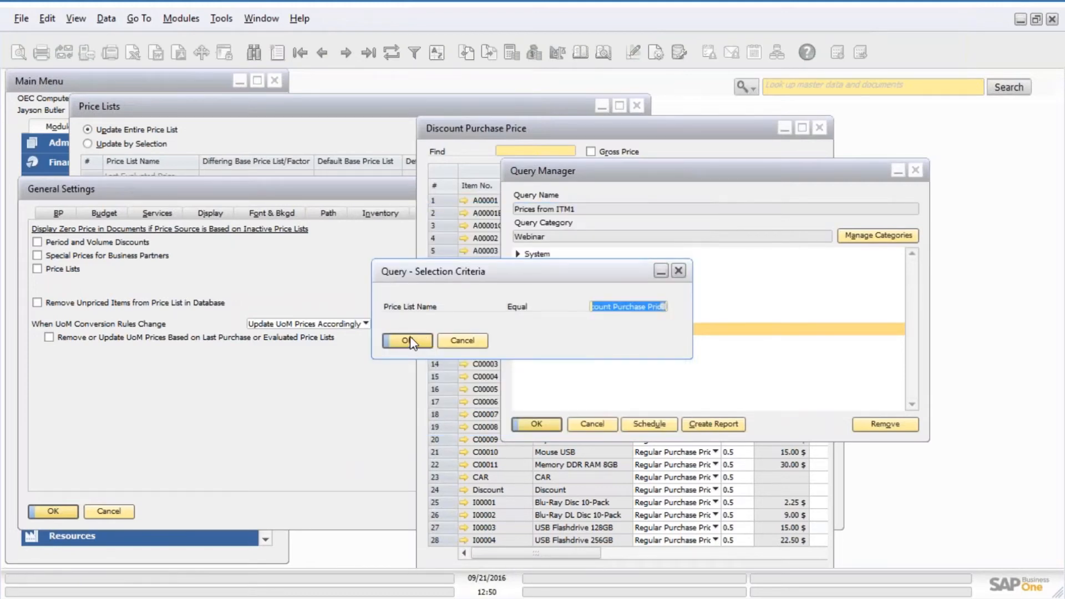
left_click(410, 339)
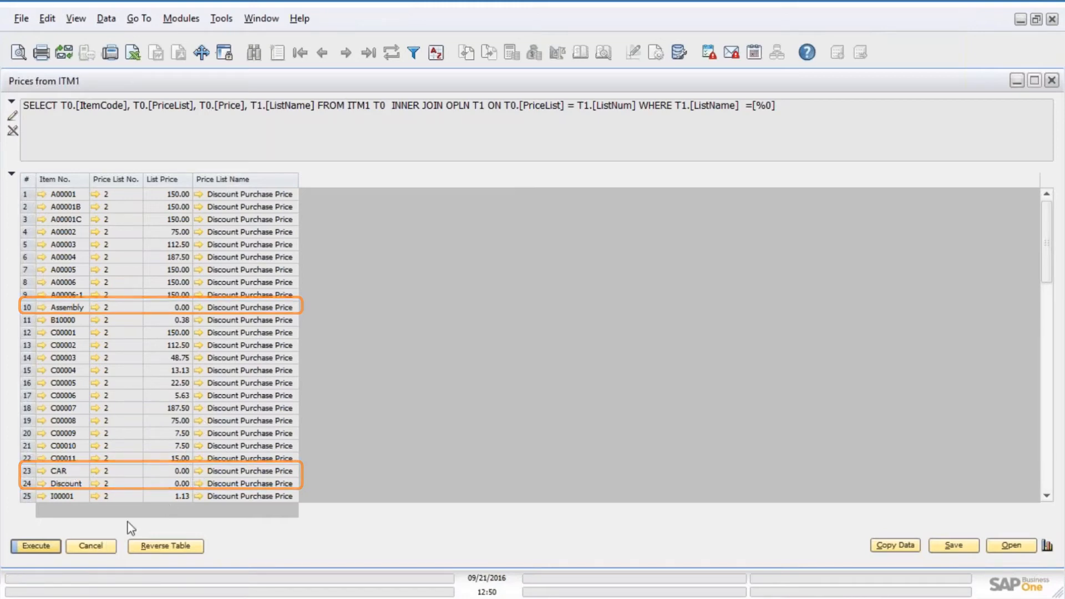
left_click(91, 546)
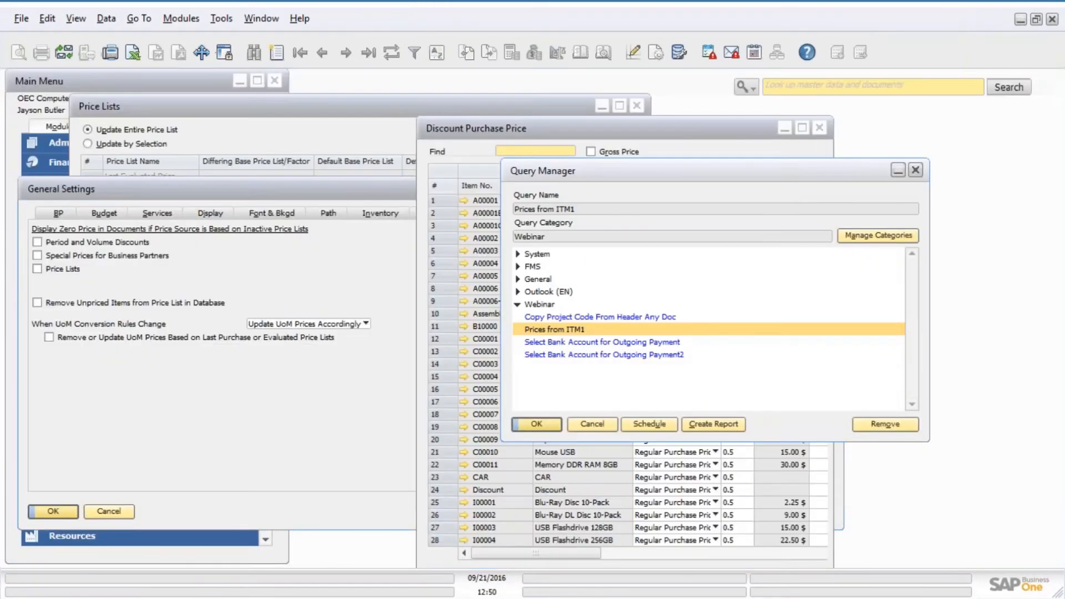
Rerun the Prices from ITM1 query with Price List Name Discount Purchase Price and enlarge the results window.
left_click_drag(580, 175, 685, 142)
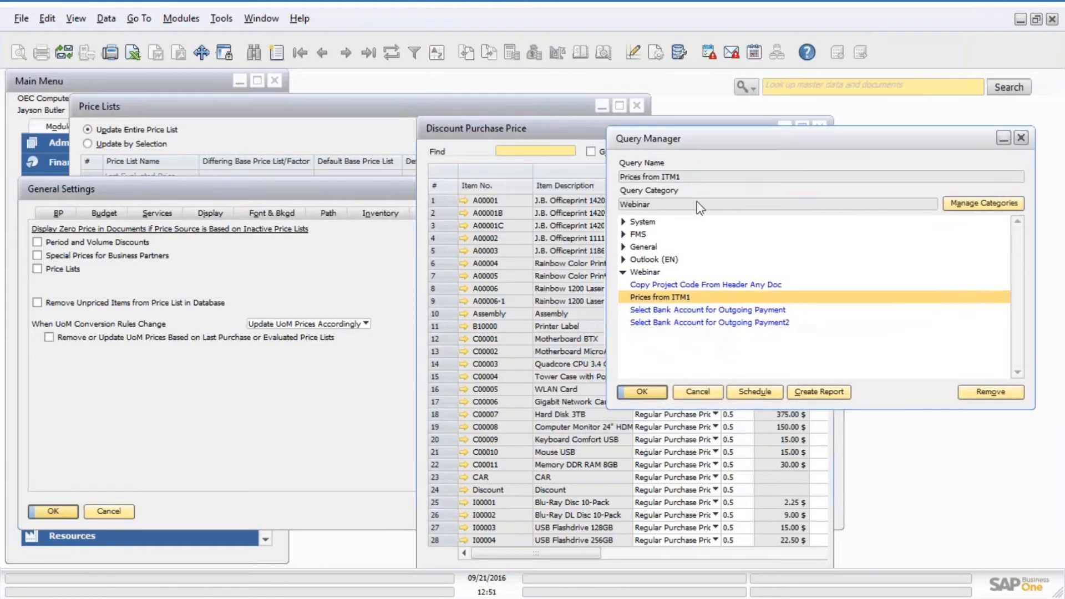
double_click(656, 298)
key("Tab")
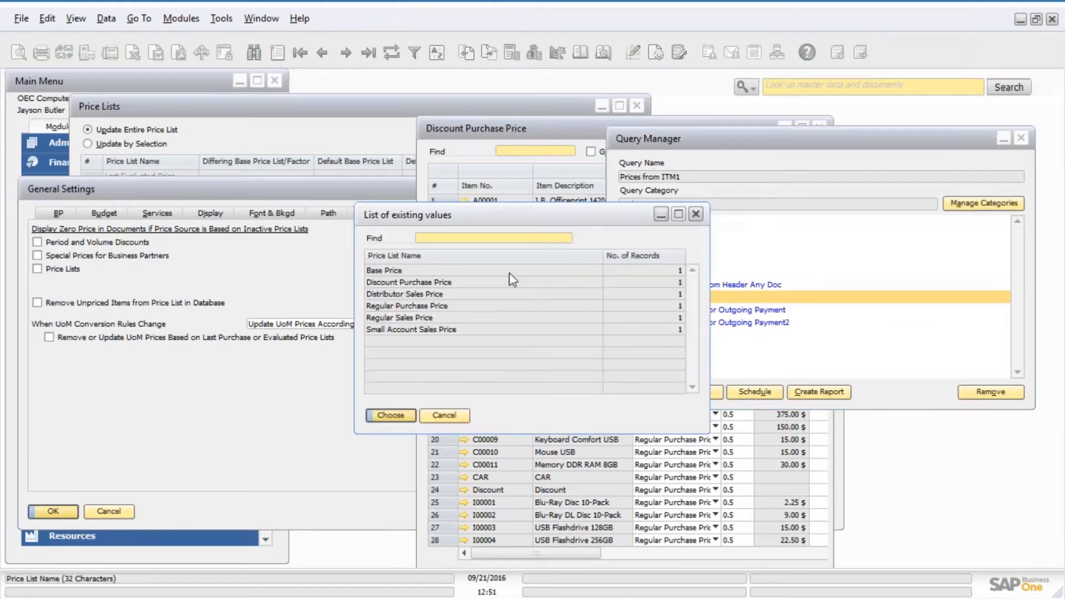
double_click(439, 284)
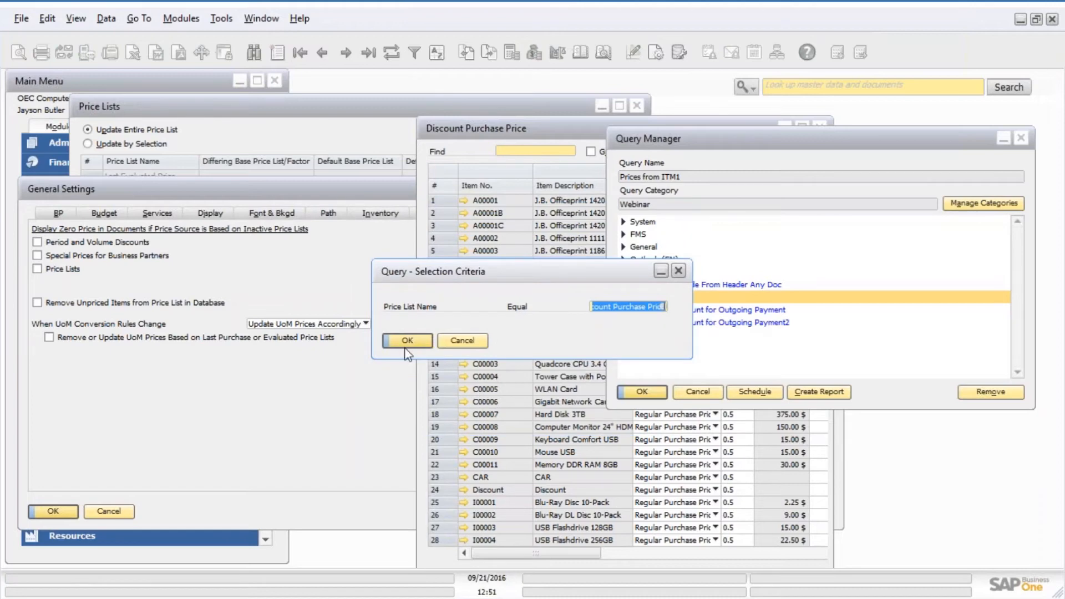
left_click(407, 341)
left_click_drag(1045, 285, 522, 170)
double_click(415, 81)
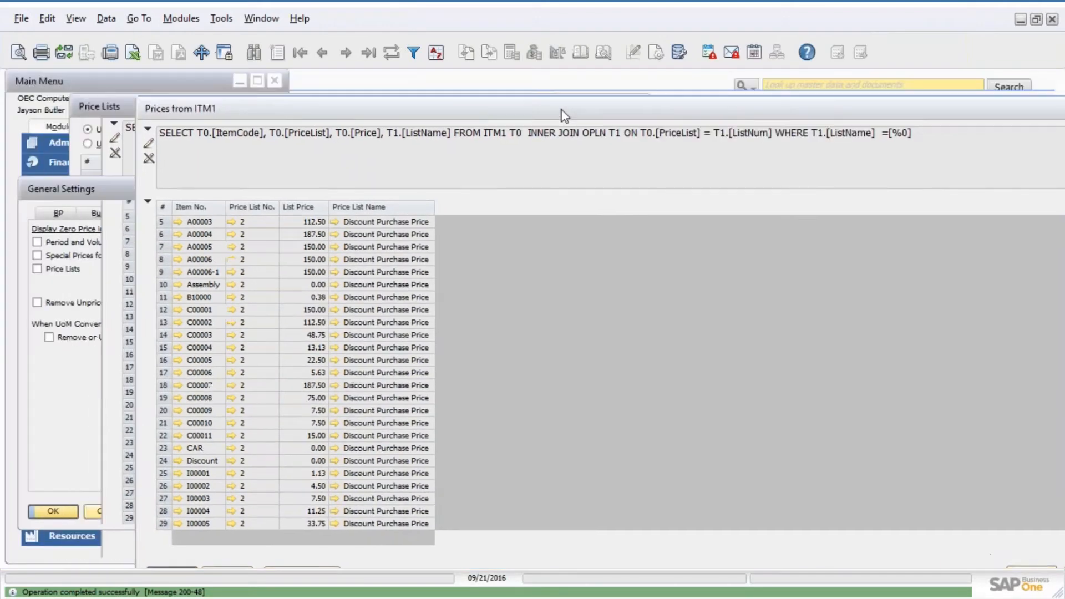
Enable Remove Unpriced Items from Price List in Database and confirm the General Settings update.
left_click(94, 191)
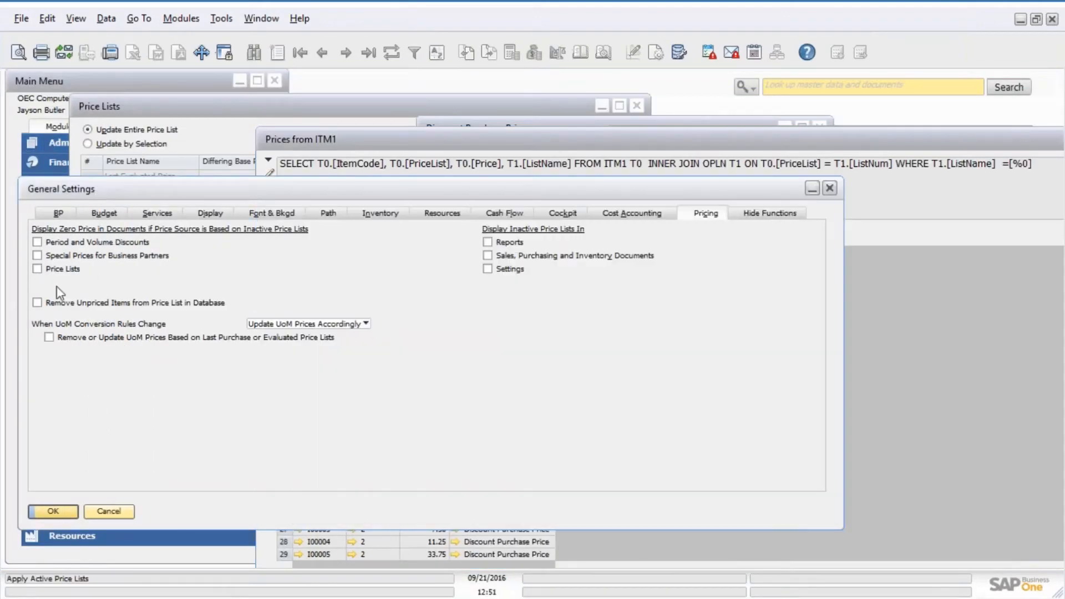
left_click(38, 302)
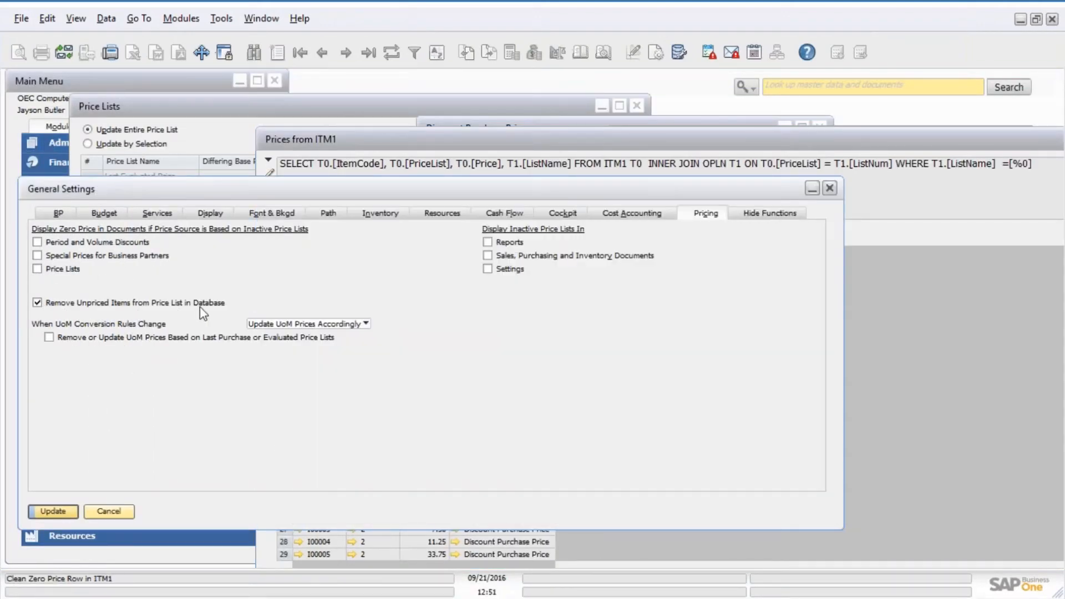
left_click(55, 515)
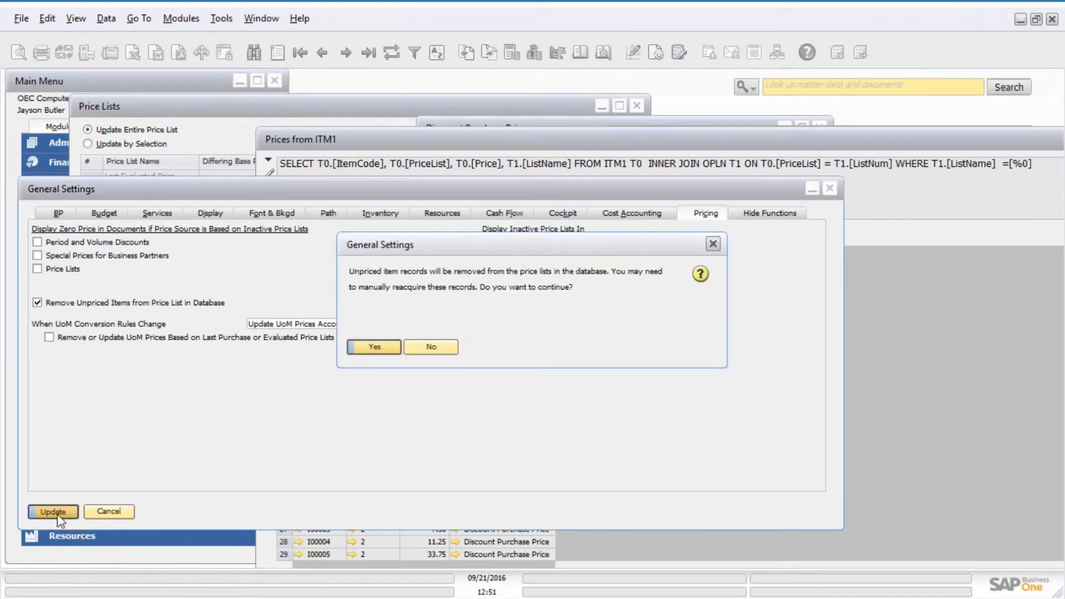
left_click(374, 349)
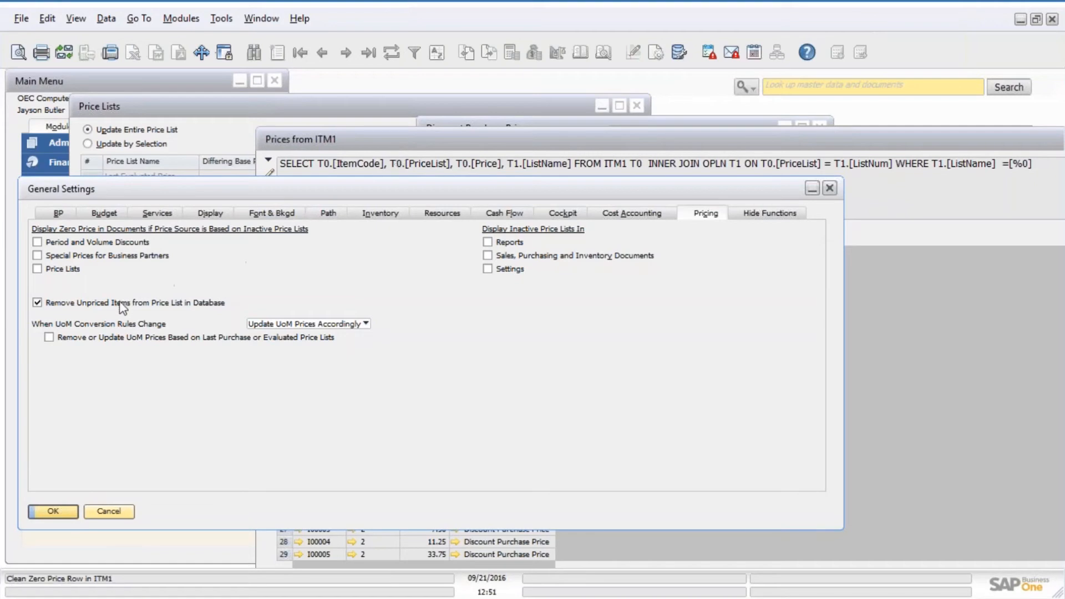
Re-execute the Prices from ITM1 query for Discount Purchase Price and scroll through the results.
left_click(356, 143)
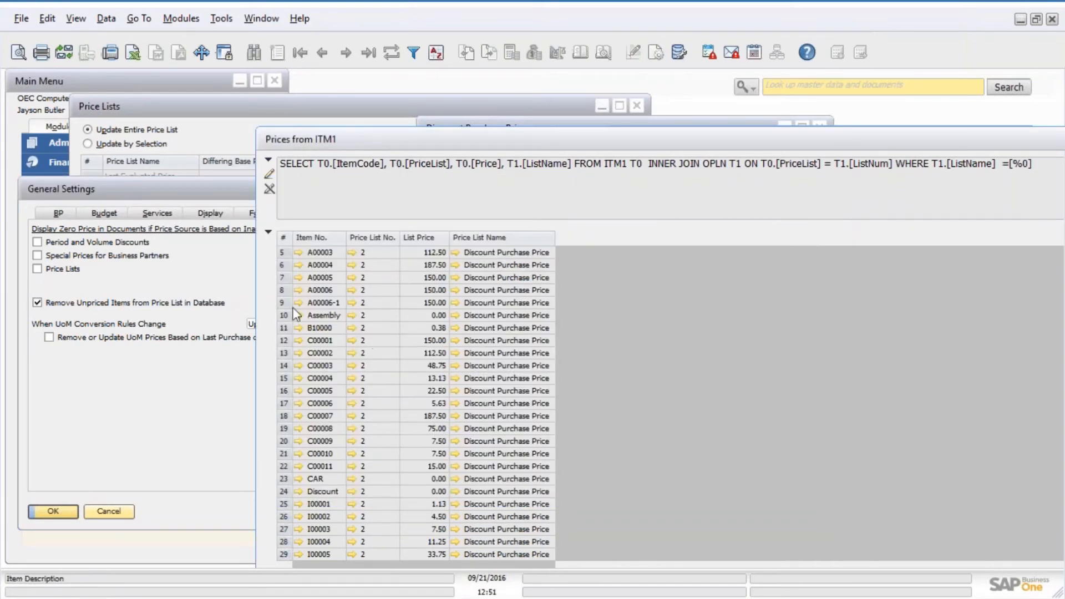
left_click_drag(474, 138, 410, 80)
left_click(228, 546)
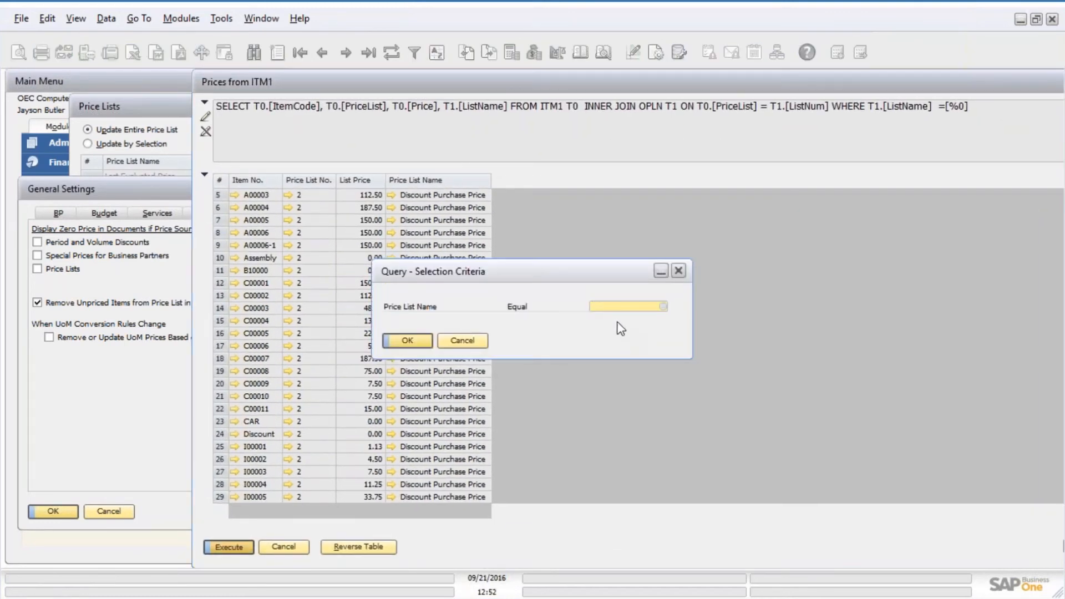
key("Tab")
left_click(418, 282)
double_click(418, 284)
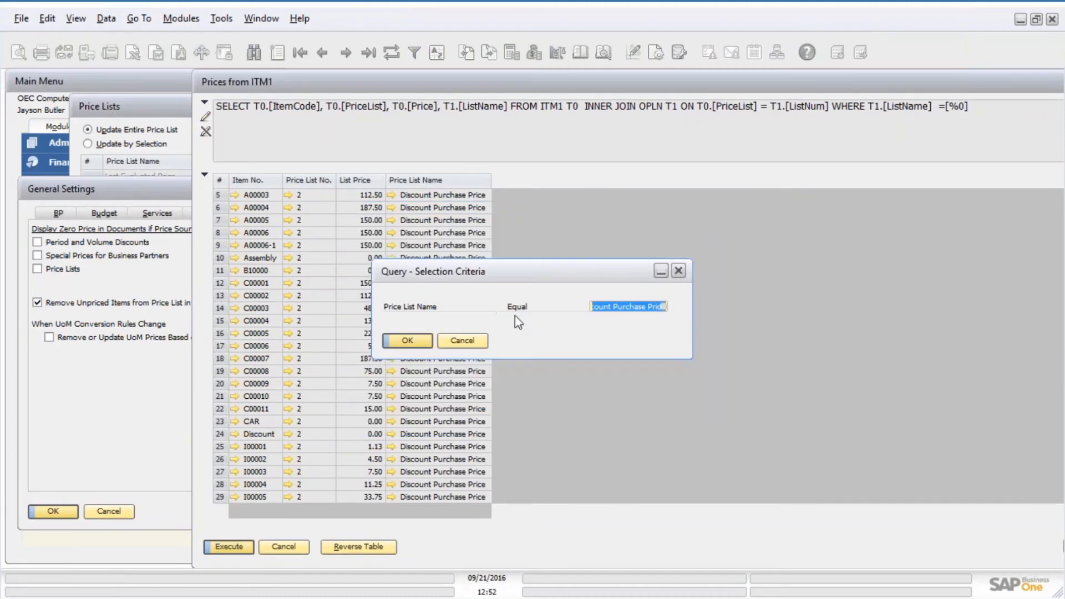
left_click(411, 341)
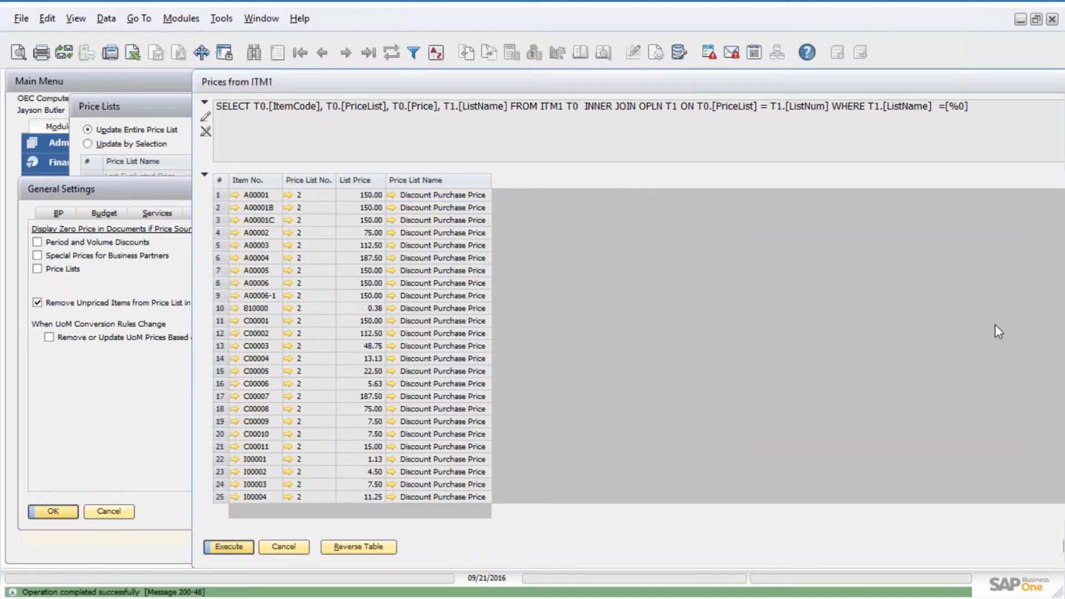
scroll(982, 341, "down", 3)
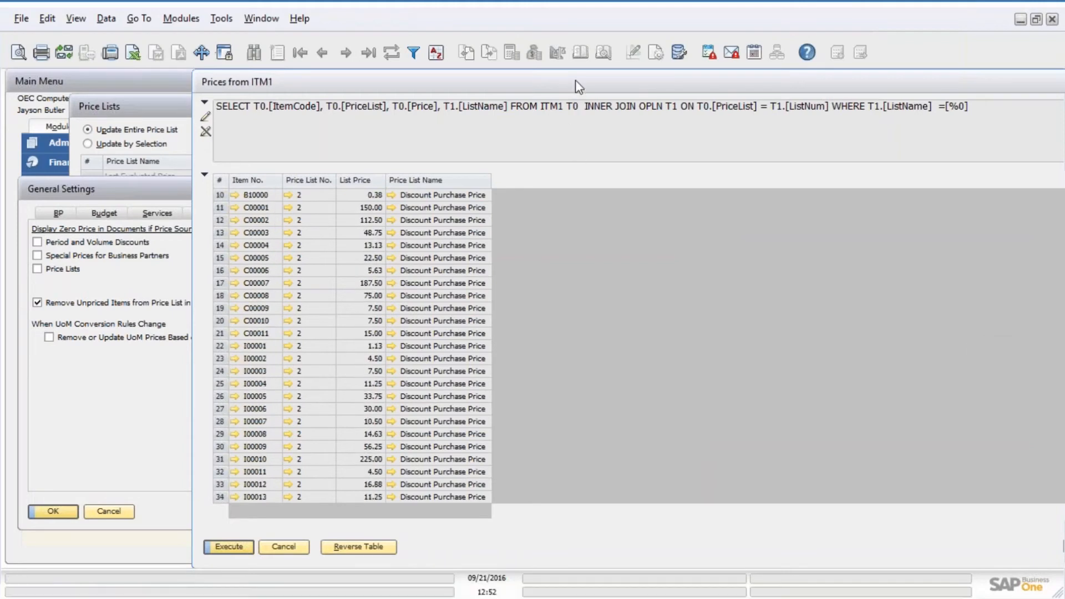
left_click_drag(574, 80, 466, 84)
left_click_drag(416, 86, 367, 85)
left_click_drag(1030, 326, 1048, 506)
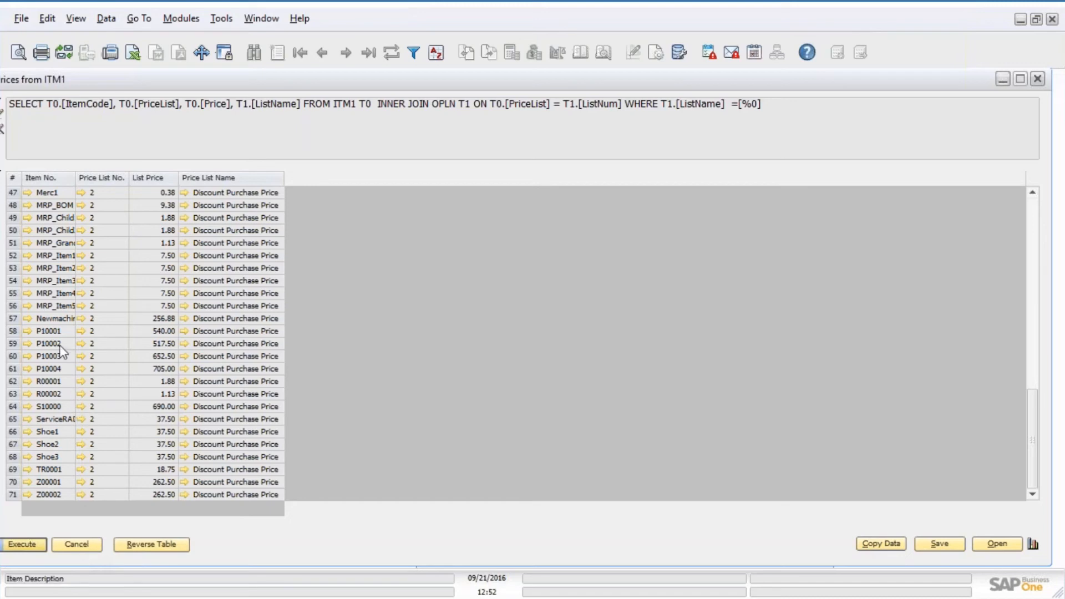
Close the query results and the General Settings window.
left_click(78, 544)
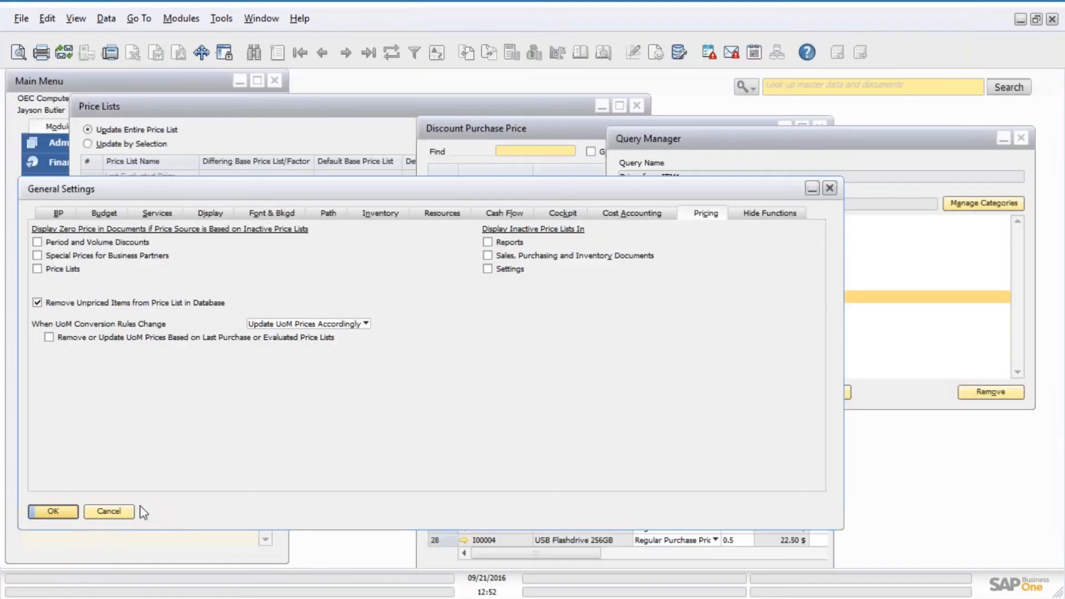
left_click(69, 511)
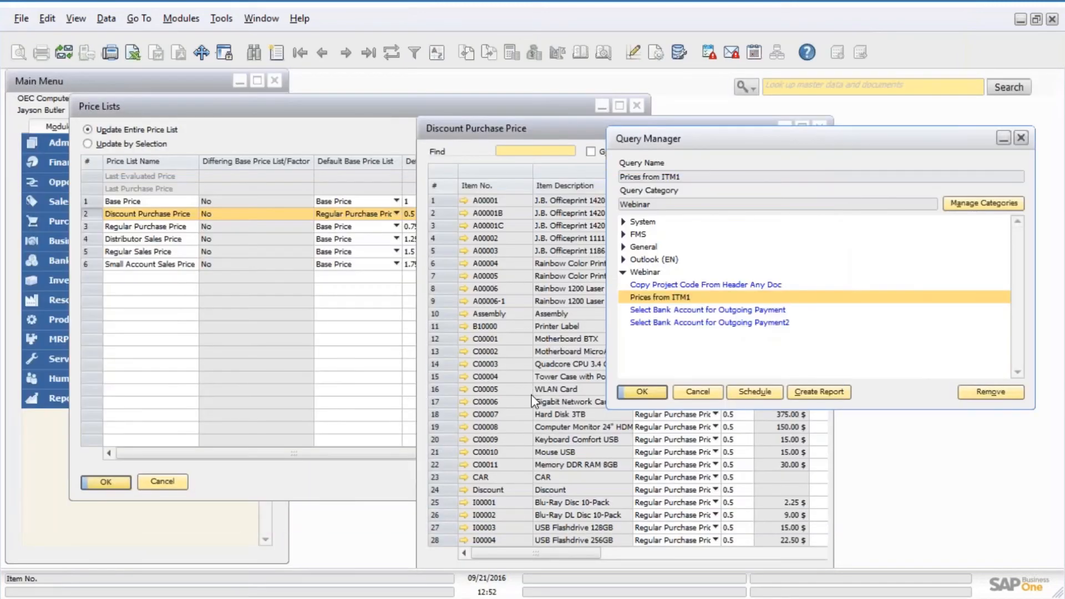
Close the Discount Purchase Price list window and the Price Lists window.
left_click(502, 138)
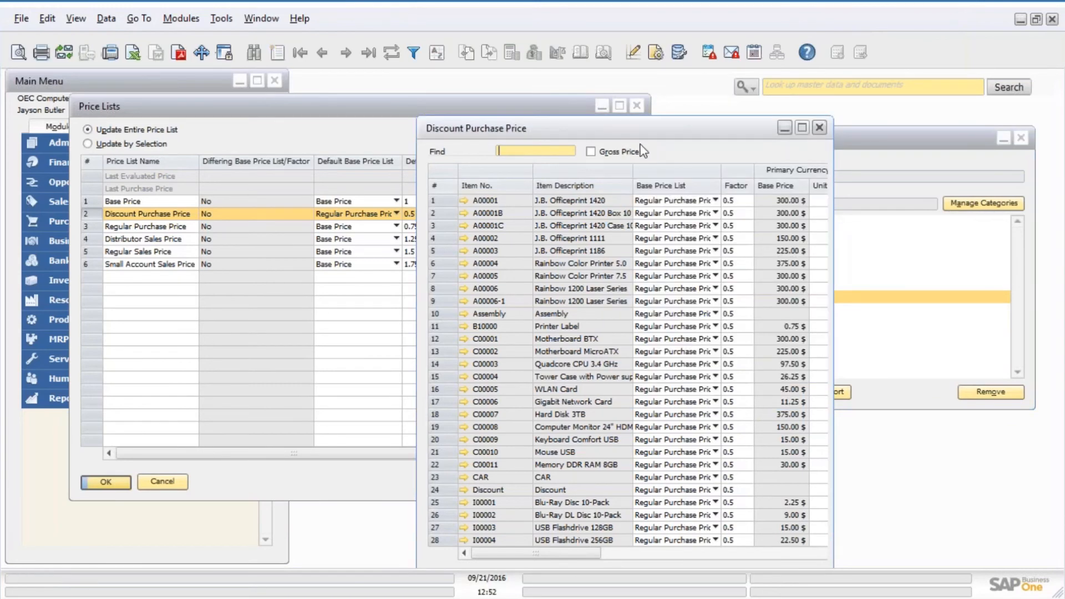
left_click_drag(669, 133, 494, 94)
left_click(330, 544)
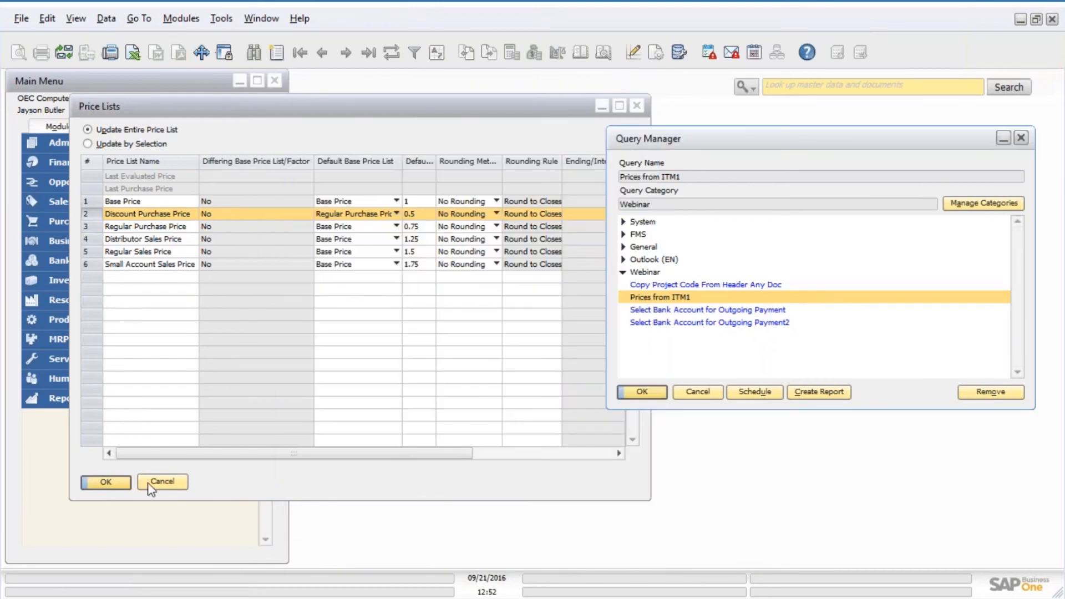
left_click(155, 484)
Open the Discount Purchase Price list from Inventory Price Lists, widen it to inspect the unpriced items, and close it.
left_click(70, 281)
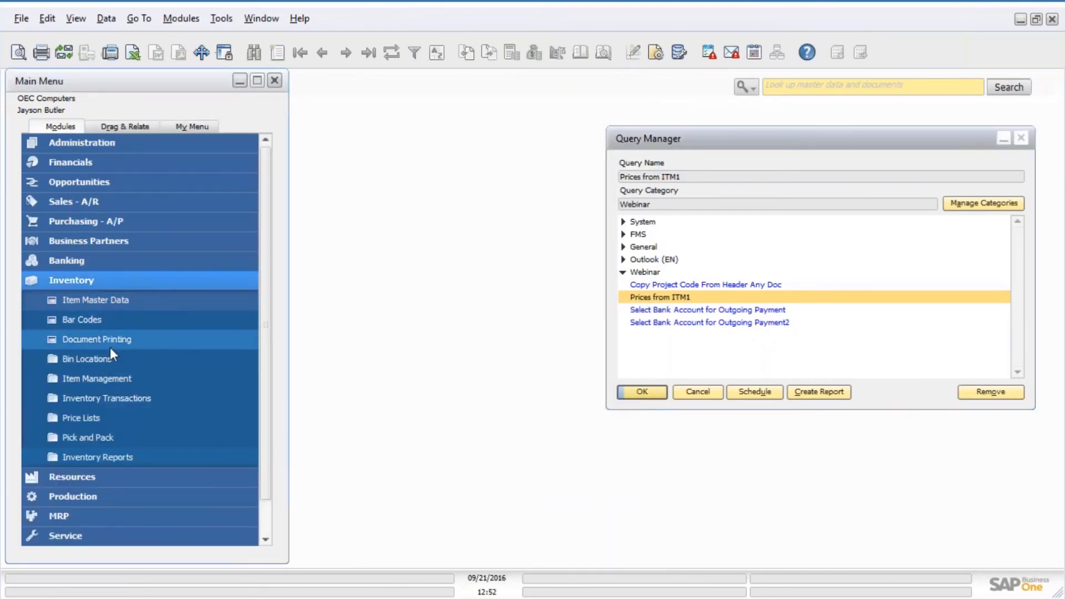
left_click(104, 417)
left_click(122, 441)
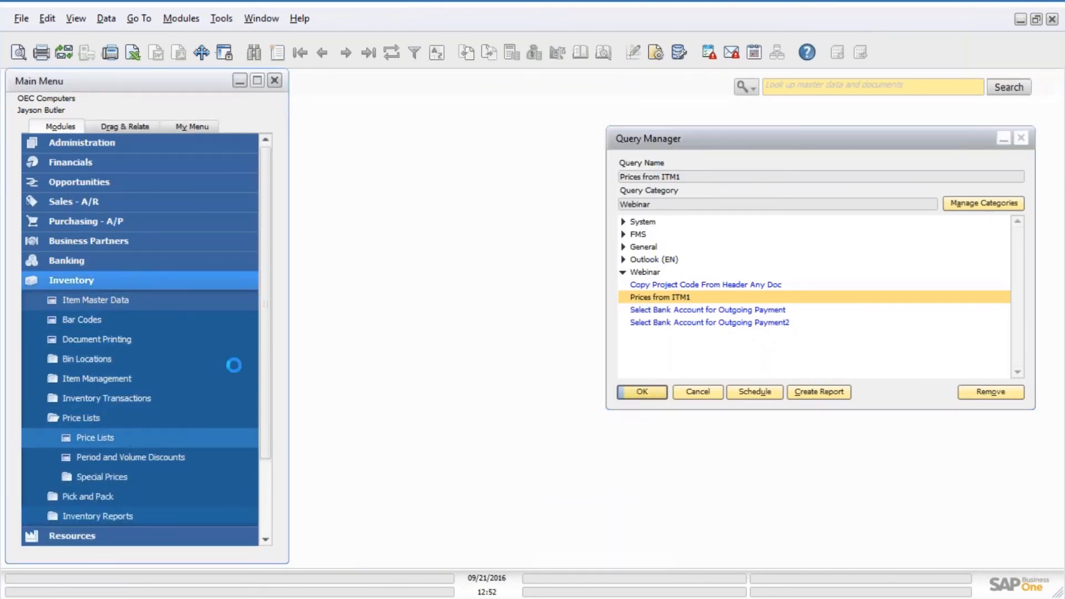
double_click(87, 215)
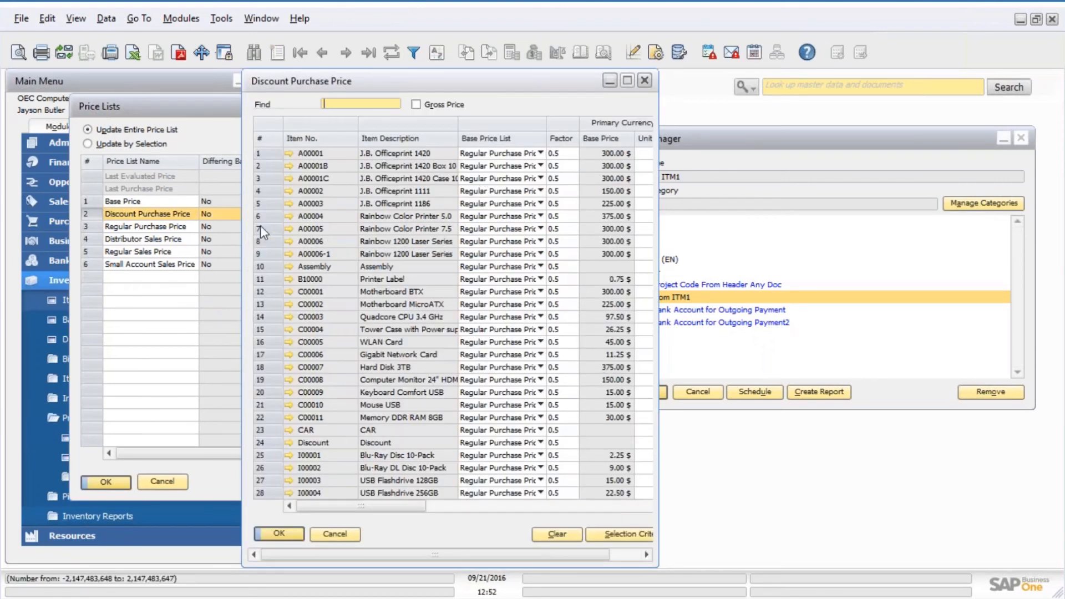
left_click(260, 268)
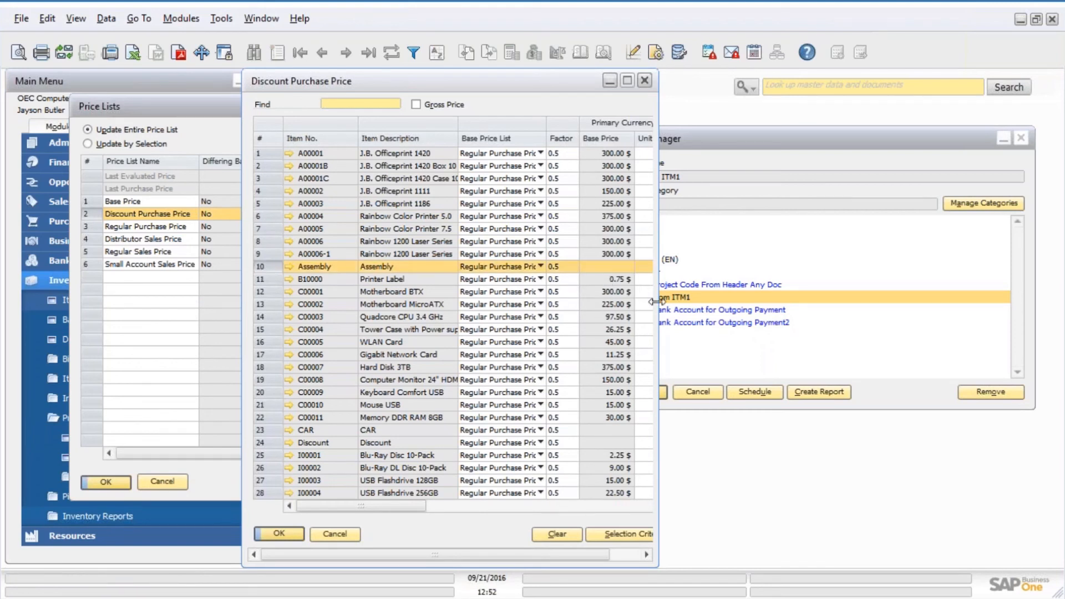
left_click_drag(665, 302, 780, 302)
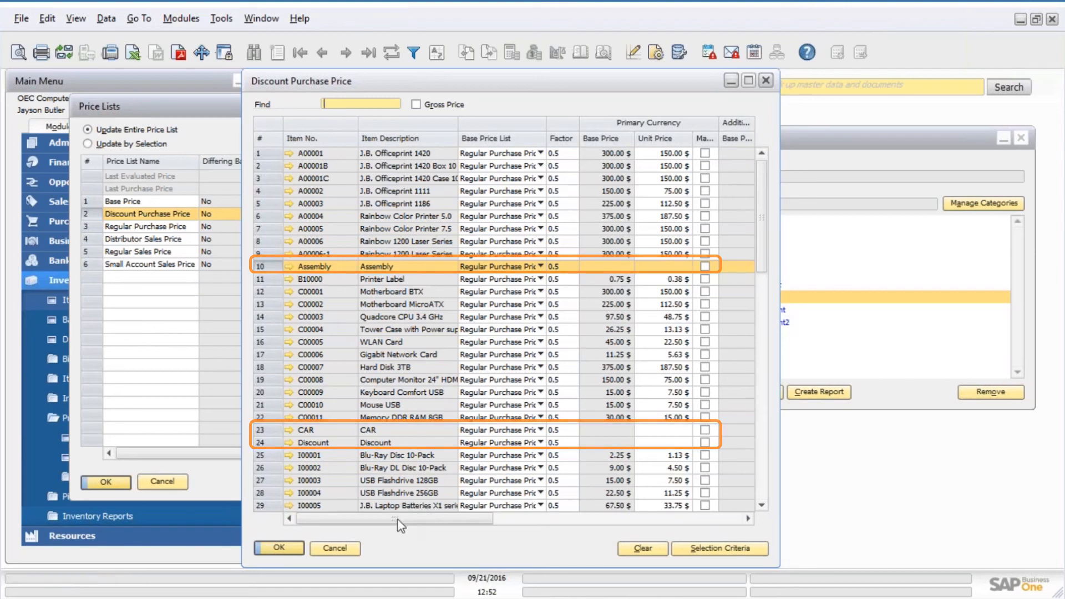
left_click(335, 549)
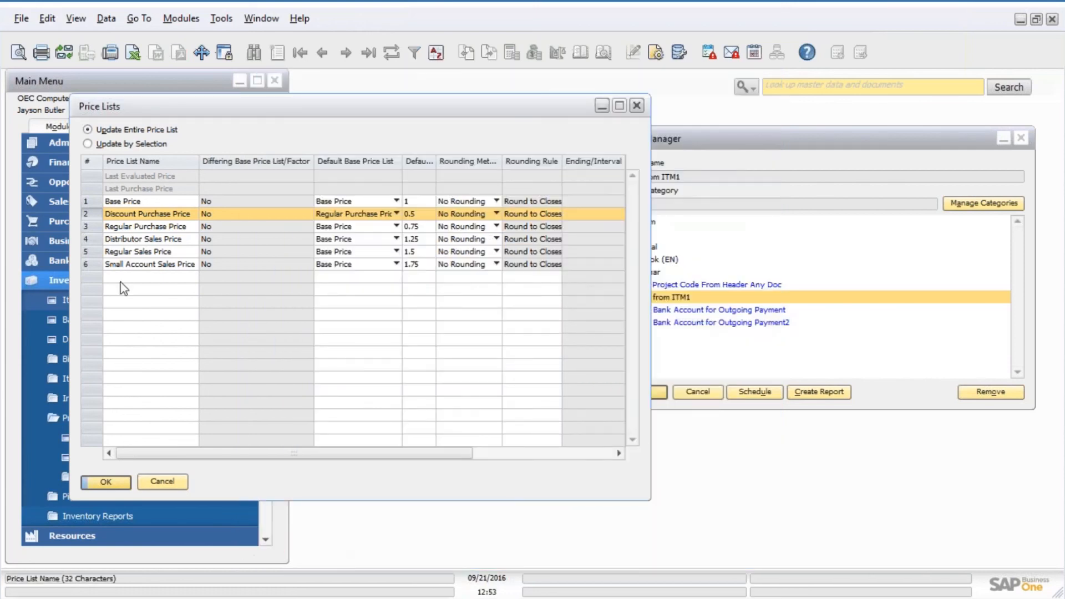
Open the Price Report selection criteria from Inventory Reports and reposition its window.
left_click(42, 279)
left_click(78, 279)
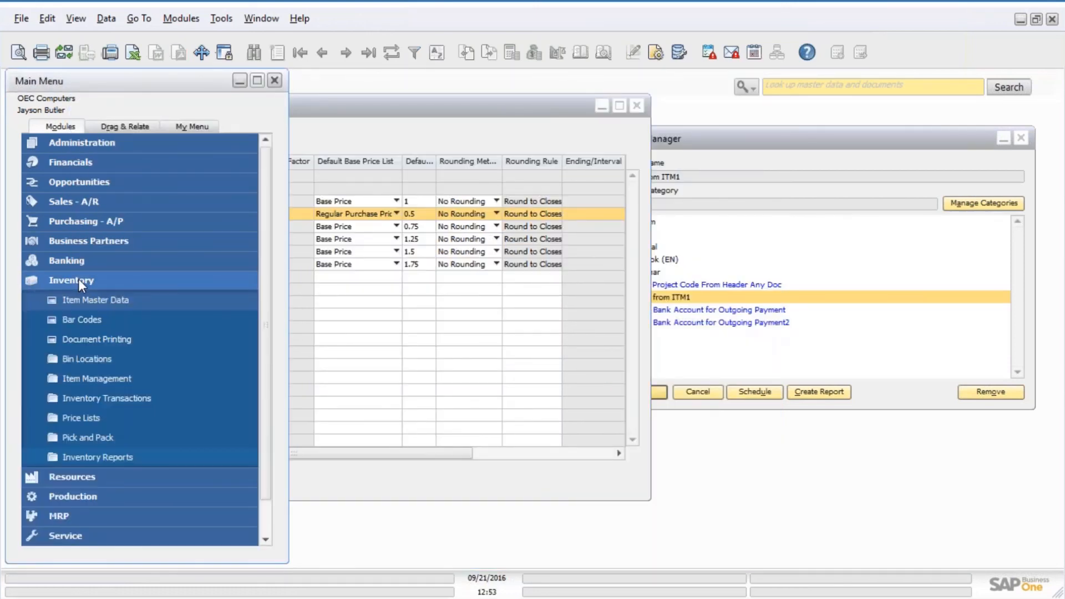
left_click(100, 458)
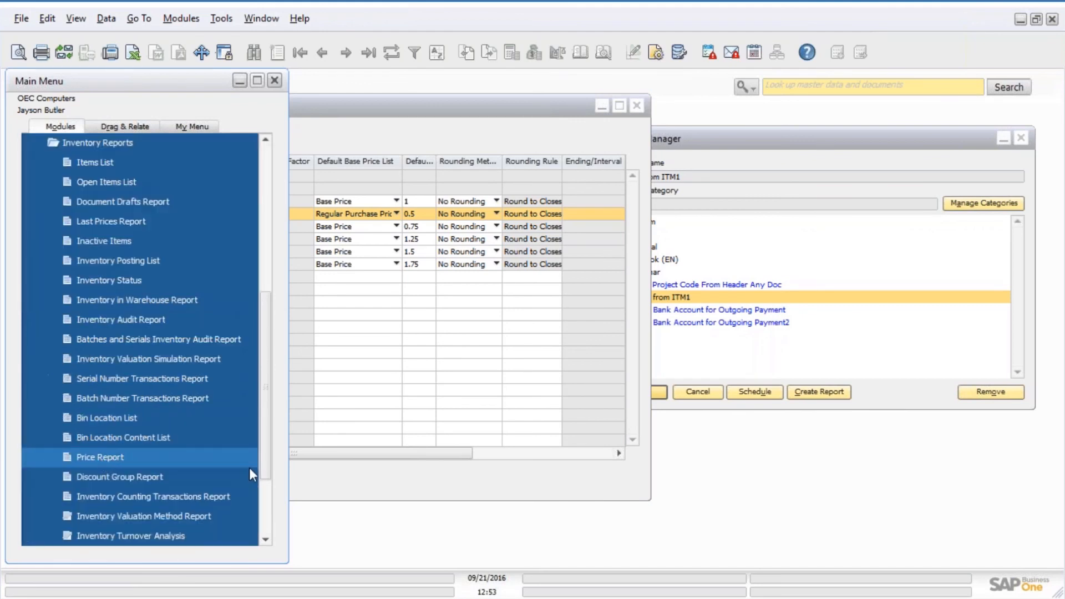
left_click(118, 455)
mouse_move(662, 240)
left_mouse_down()
mouse_move(556, 210)
mouse_move(368, 113)
left_mouse_up()
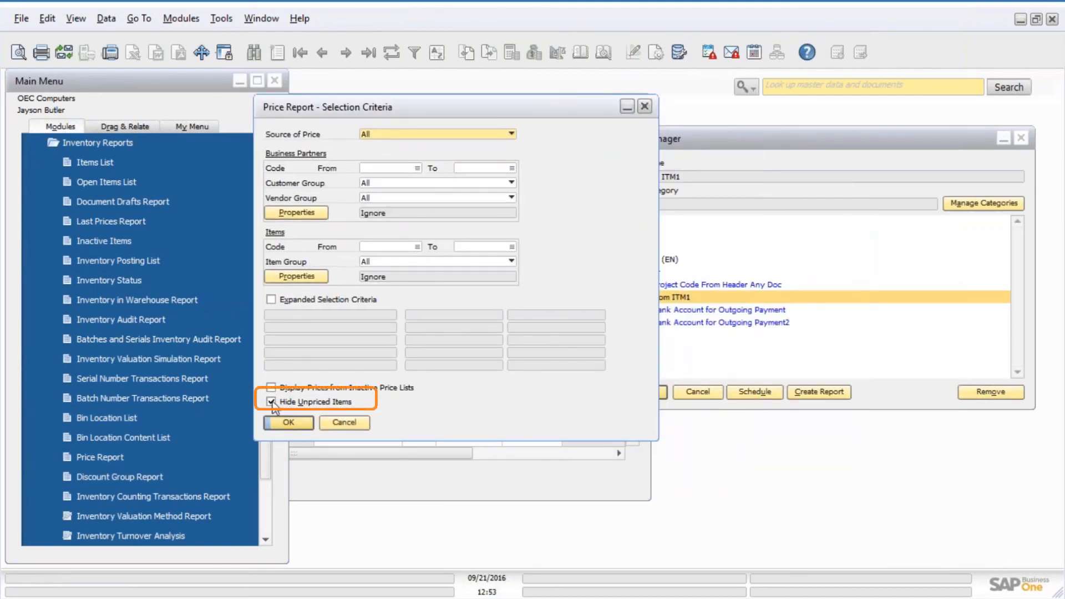